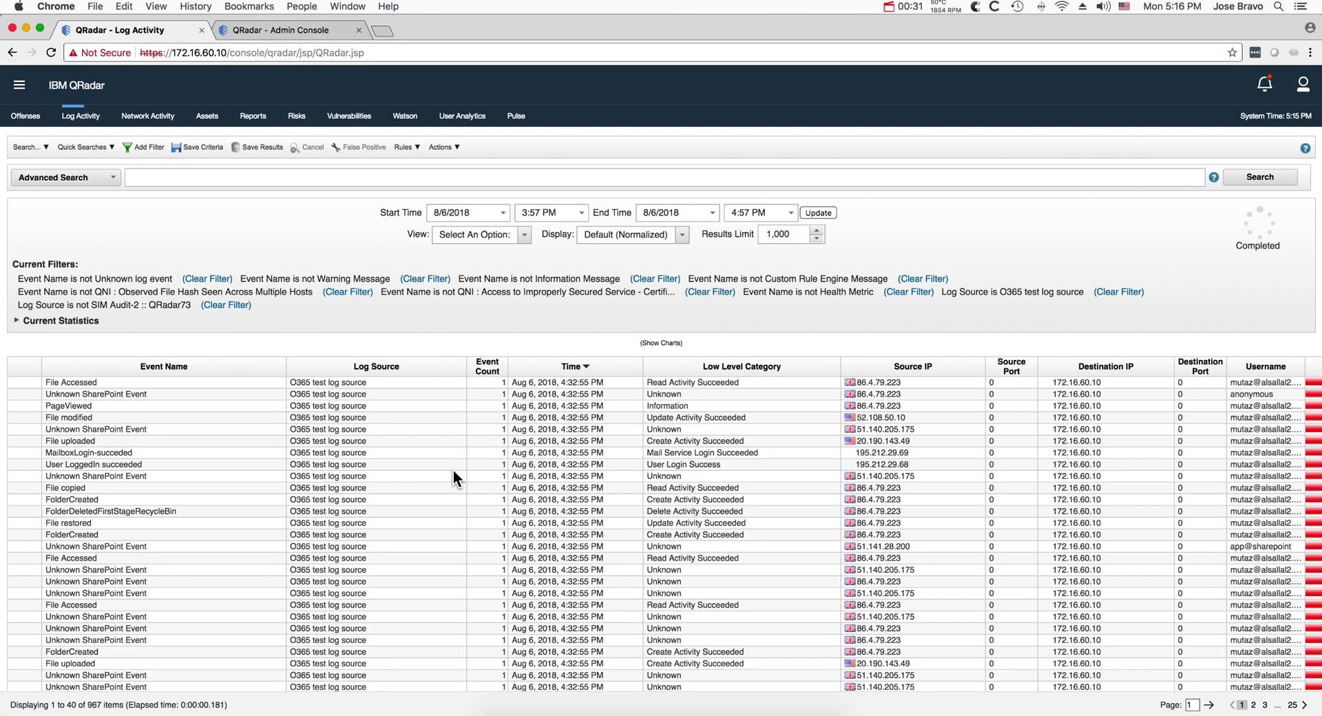
# Open the File copied event's Event Information to show its raw SharePoint JSON payload
pyautogui.click(89, 487)
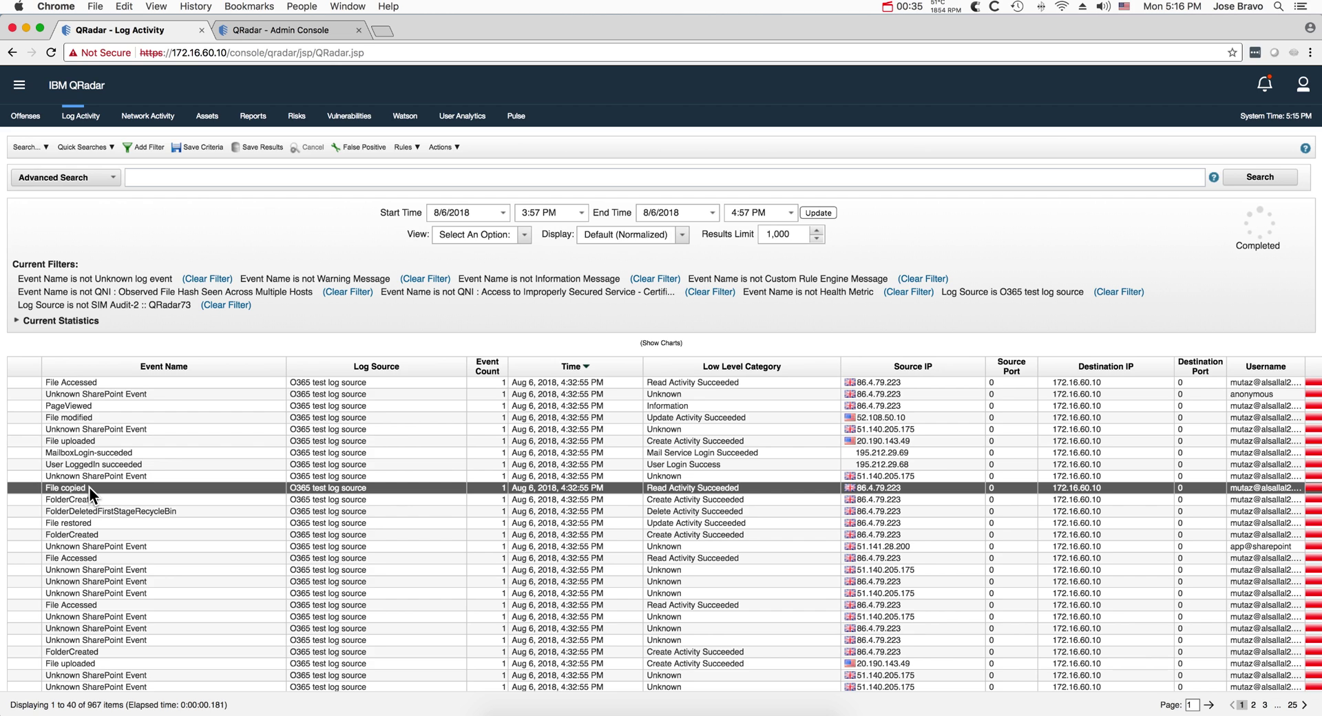
pyautogui.doubleClick(89, 486)
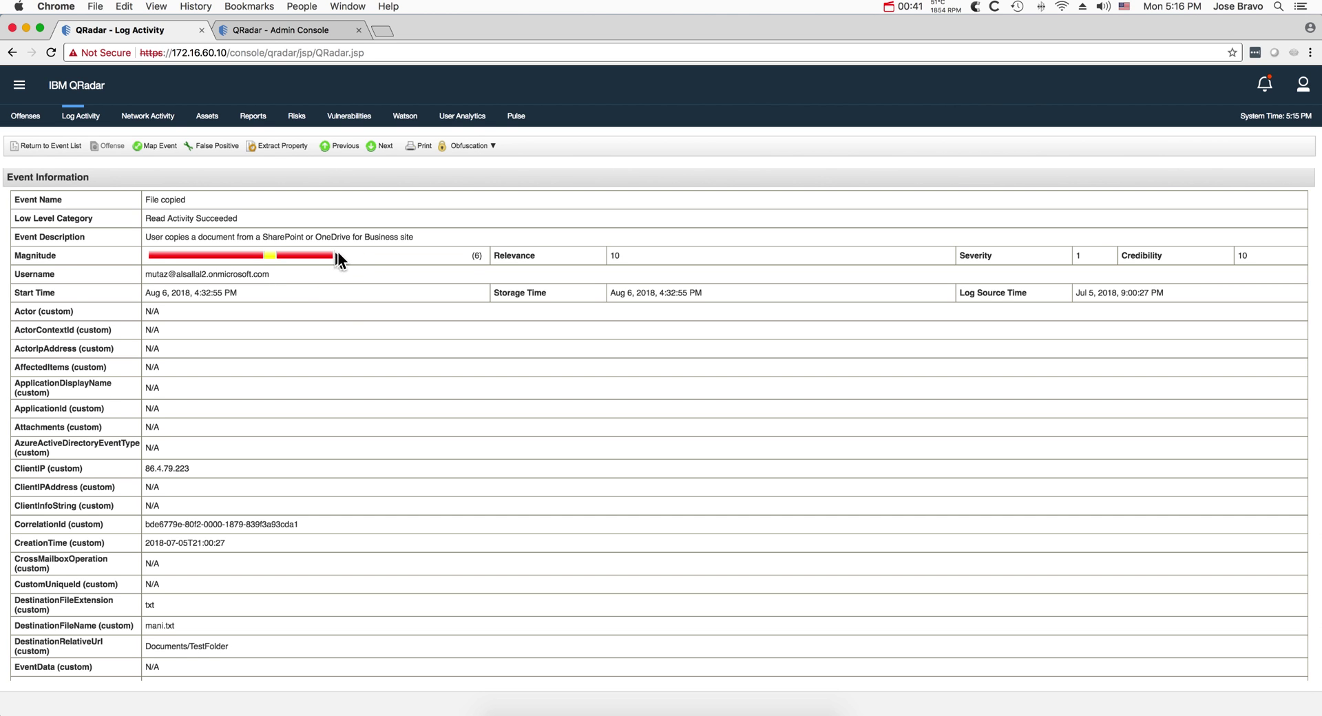
pyautogui.scroll(-1, 379, 332)
pyautogui.scroll(-4, 379, 332)
pyautogui.scroll(-3, 379, 333)
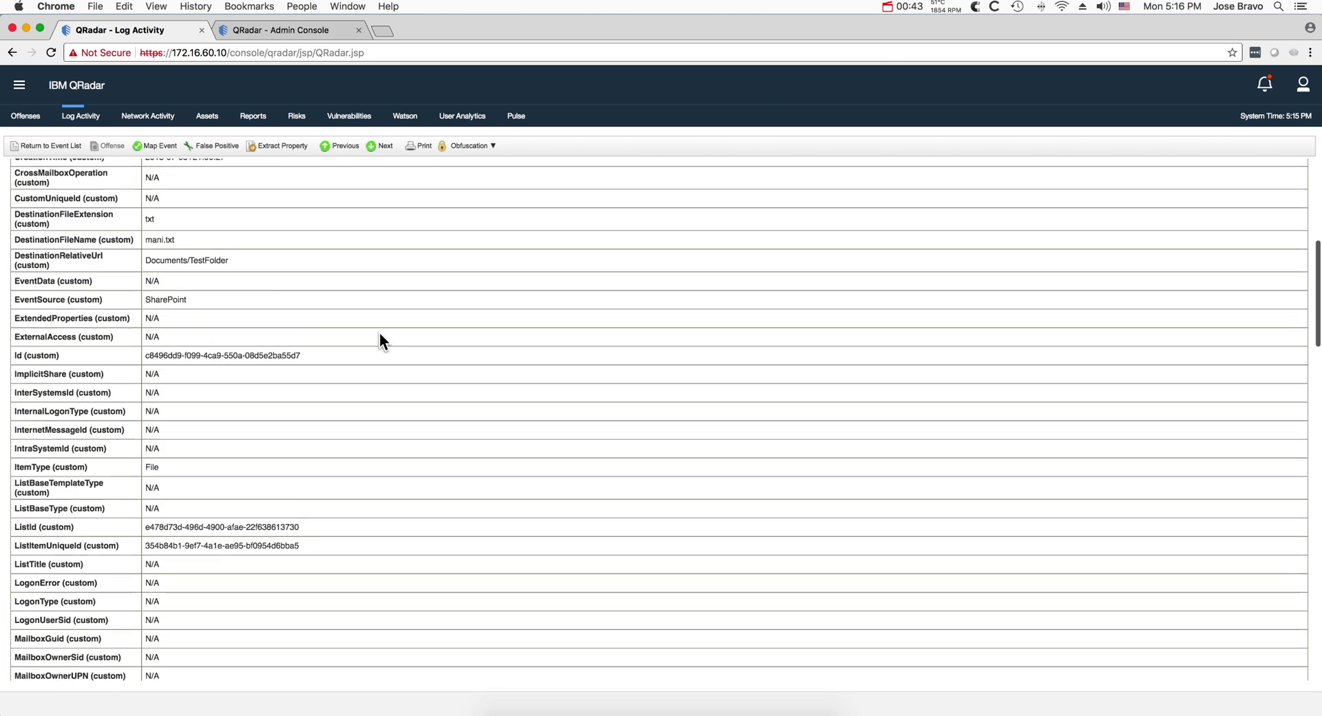
pyautogui.scroll(-4, 379, 333)
pyautogui.scroll(-5, 379, 333)
pyautogui.scroll(-4, 379, 332)
pyautogui.scroll(-2, 379, 333)
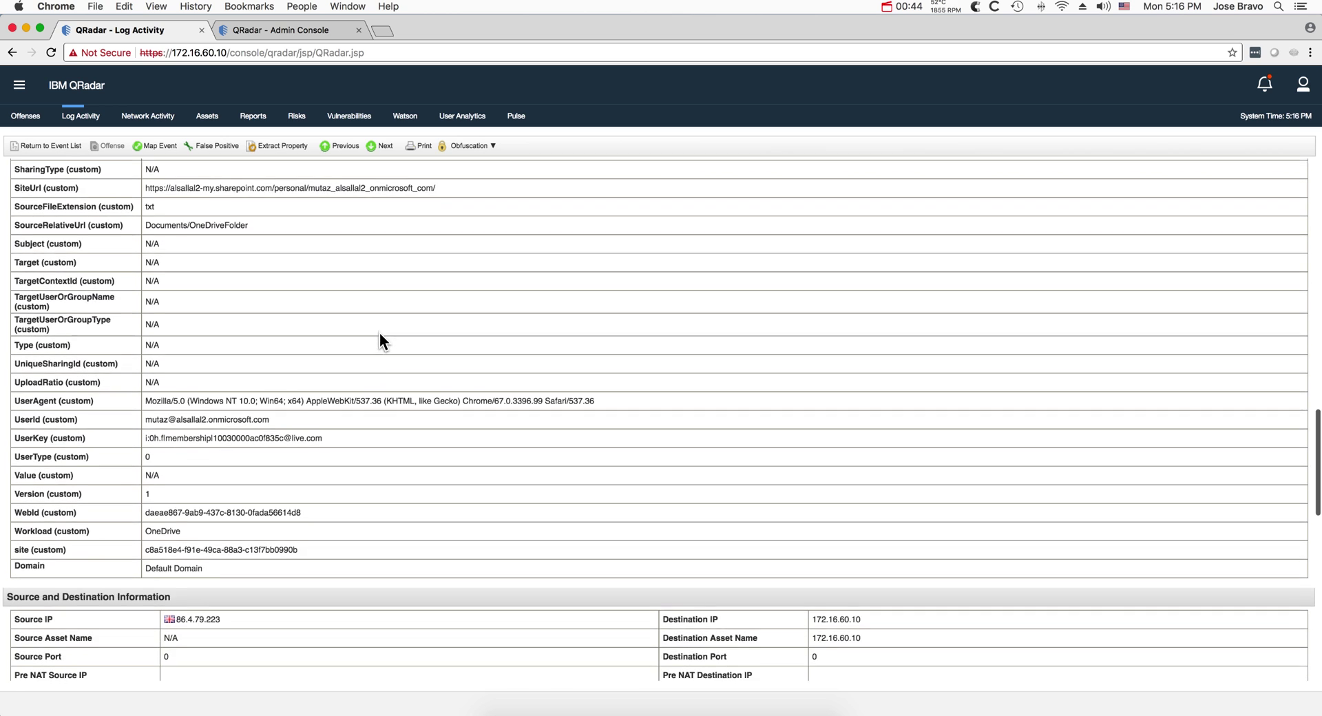
pyautogui.scroll(-5, 379, 333)
pyautogui.scroll(-2, 379, 333)
pyautogui.scroll(-1, 378, 335)
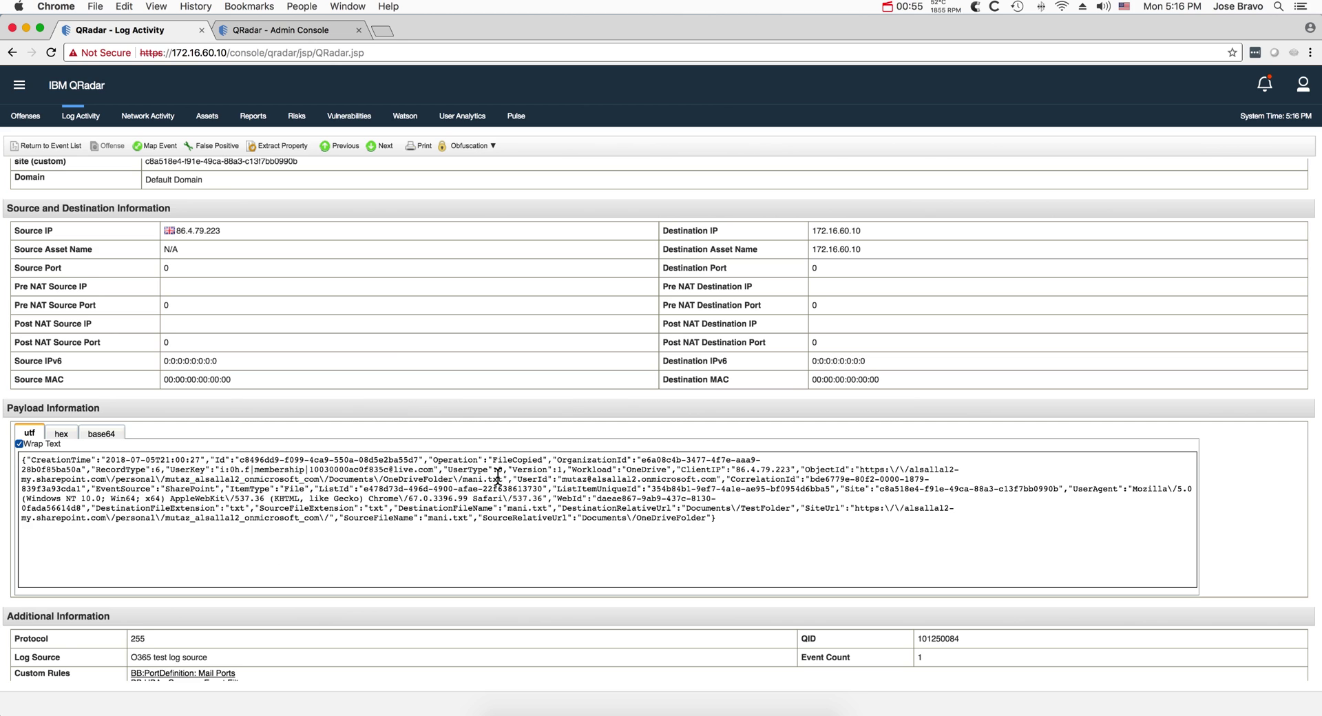
pyautogui.scroll(-1, 492, 513)
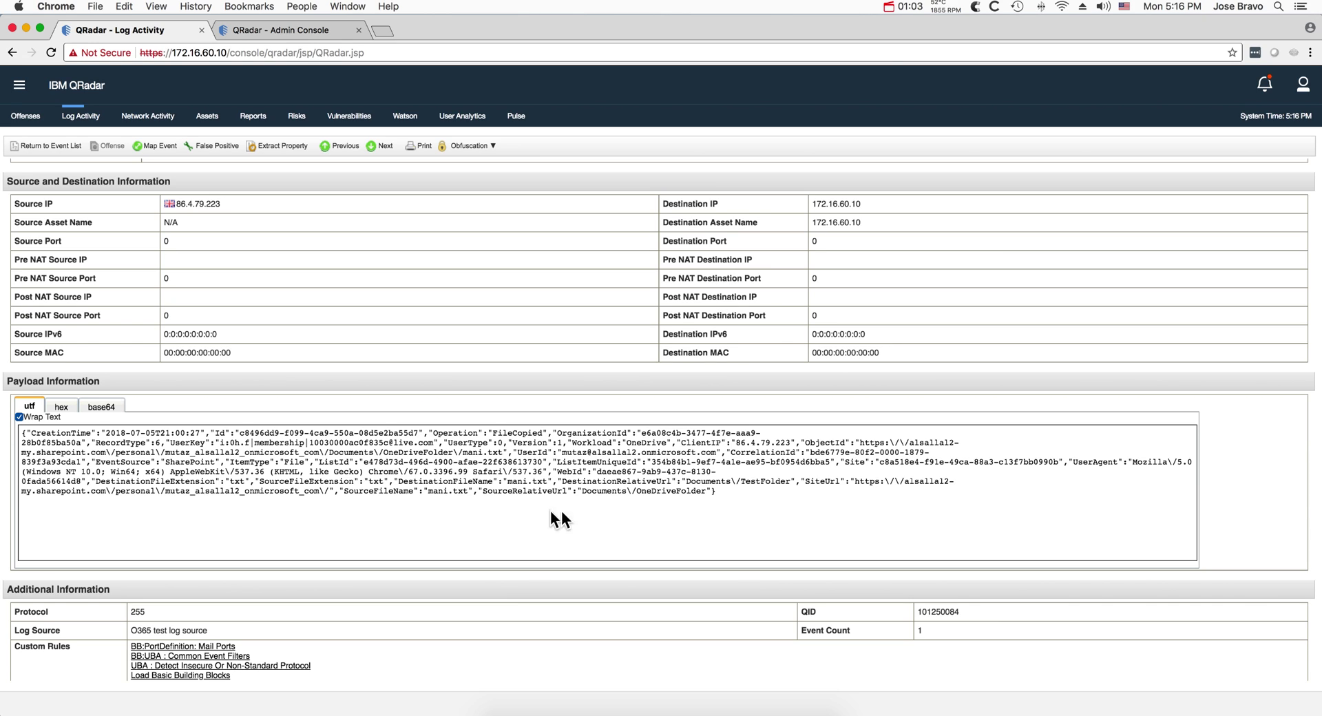
# Highlight the UserAgent key and value in the payload, then launch Extract Property
pyautogui.click(1071, 462)
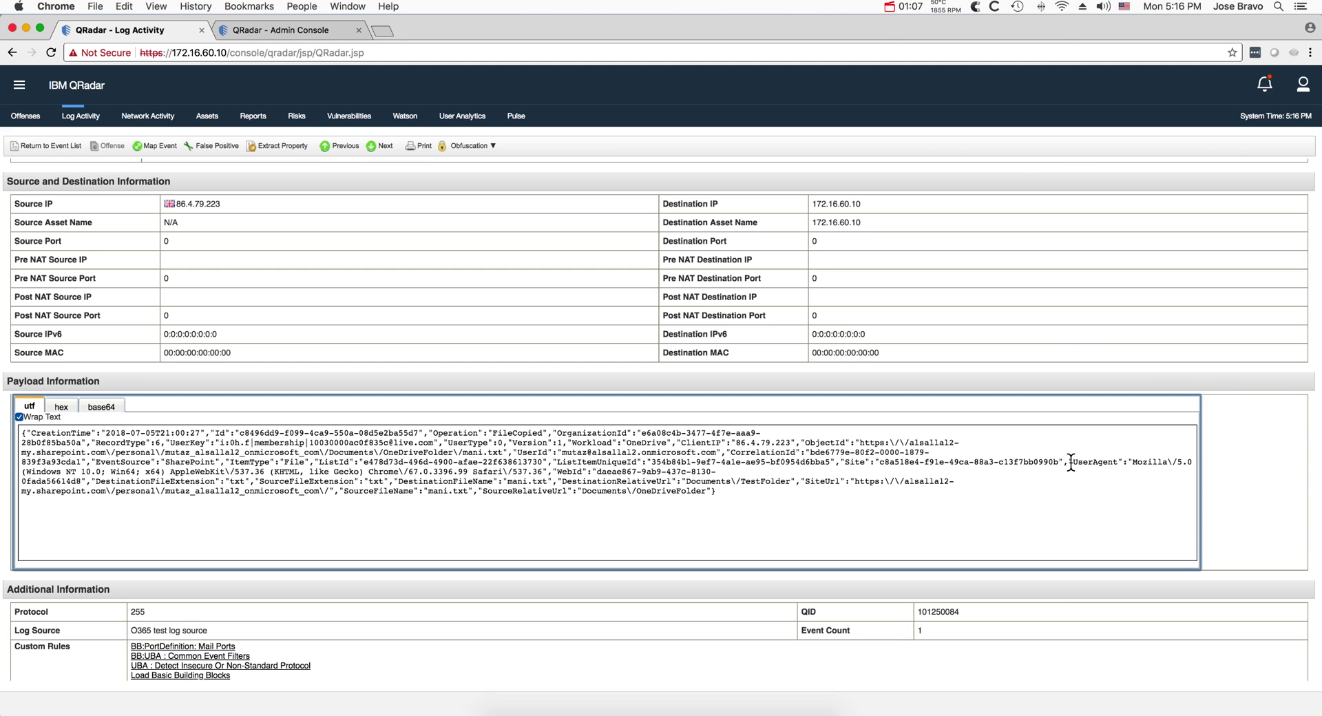
pyautogui.moveTo(1071, 462); pyautogui.dragTo(594, 454)
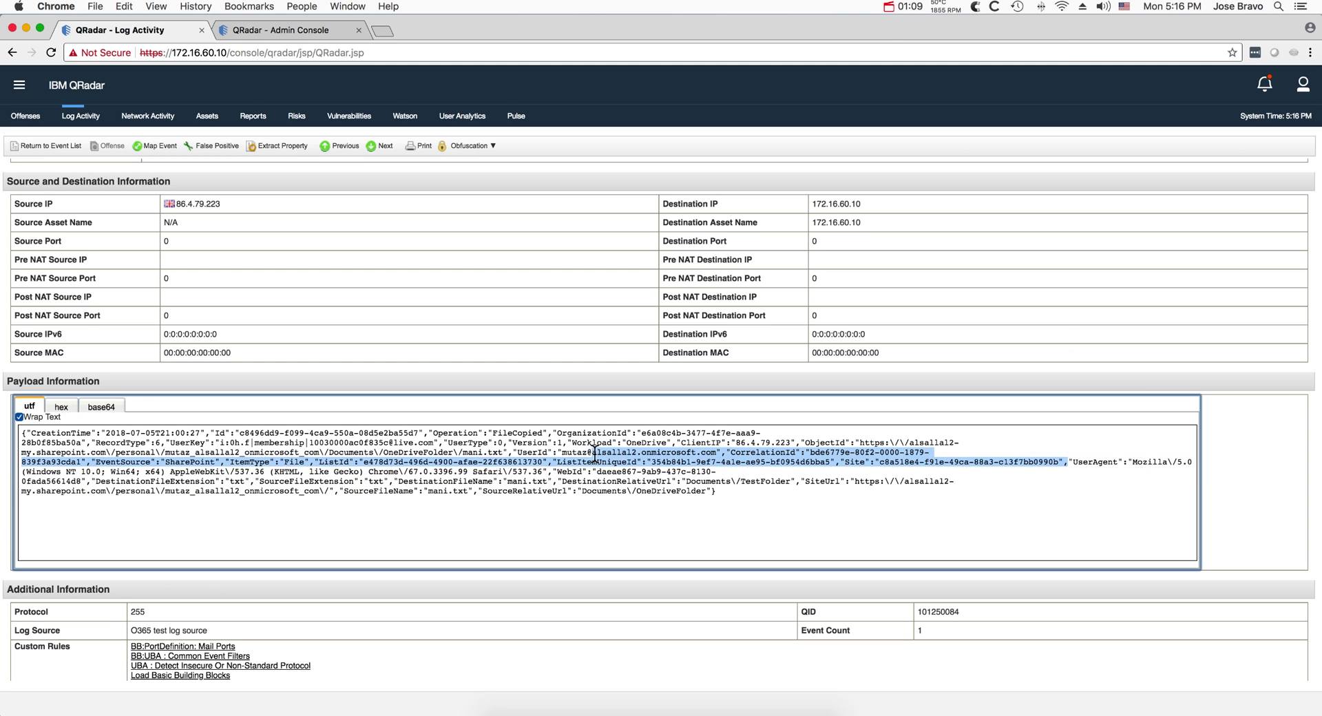
pyautogui.moveTo(594, 454); pyautogui.dragTo(340, 452)
pyautogui.click(749, 451)
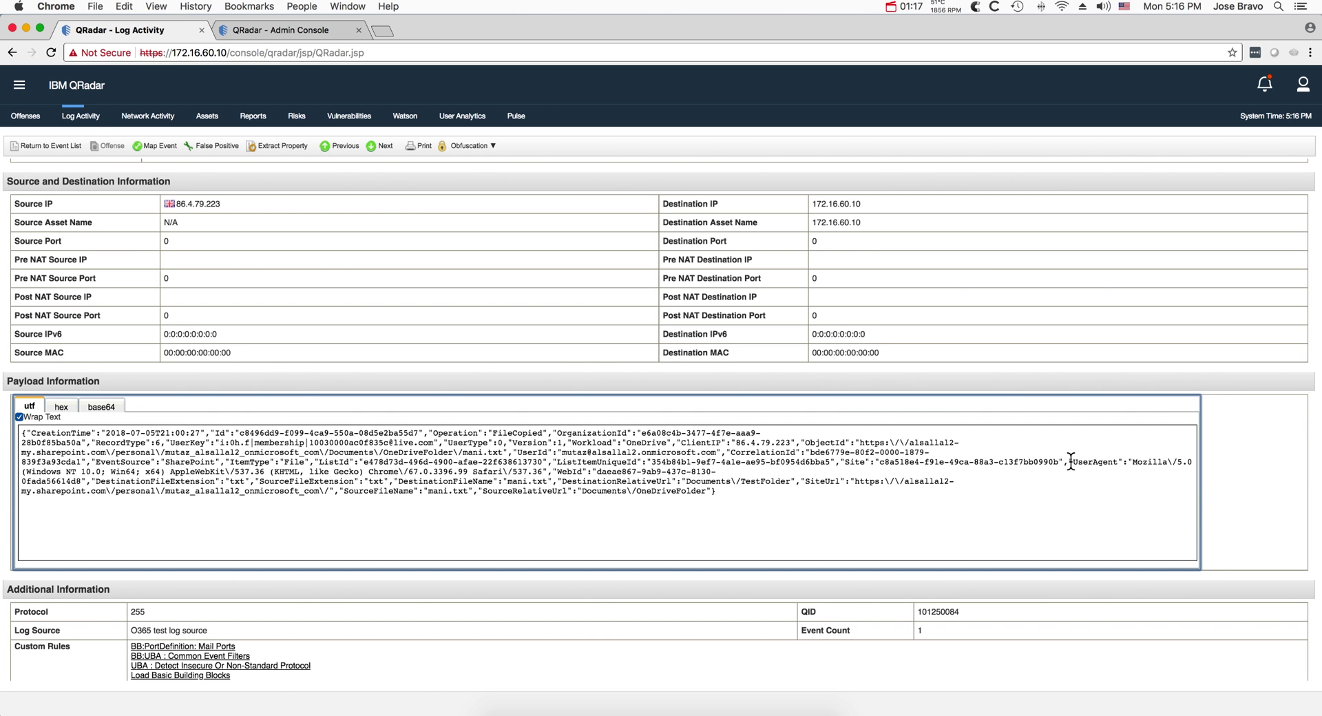
pyautogui.moveTo(1068, 461); pyautogui.dragTo(399, 461)
pyautogui.click(400, 462)
pyautogui.scroll(2, 624, 513)
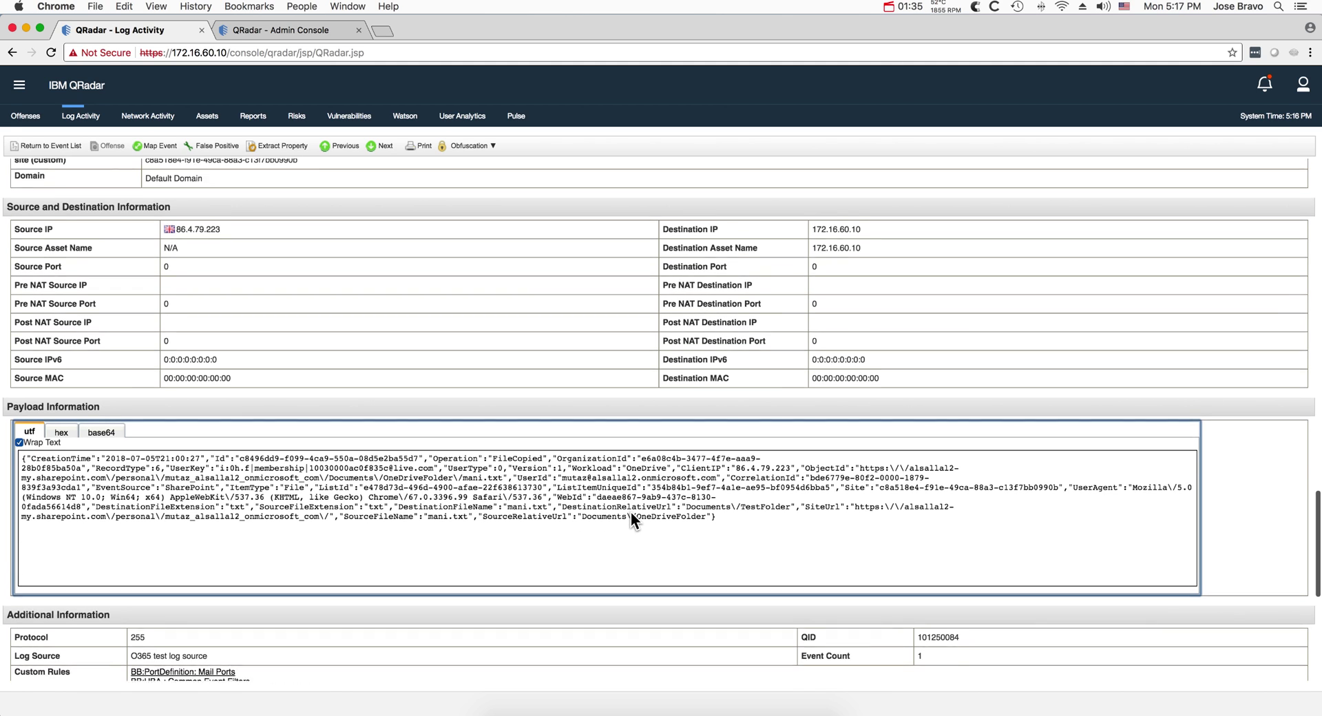
pyautogui.scroll(5, 631, 511)
pyautogui.scroll(4, 631, 511)
pyautogui.scroll(4, 631, 511)
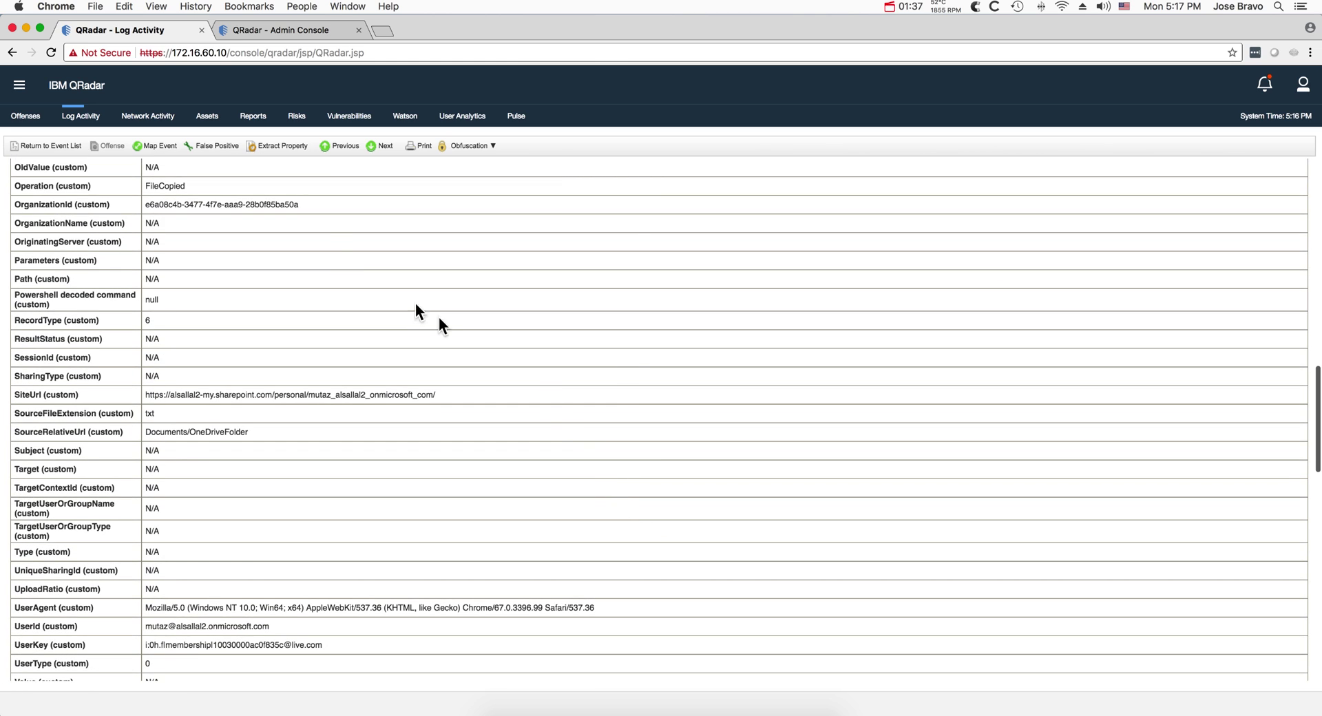
pyautogui.click(299, 147)
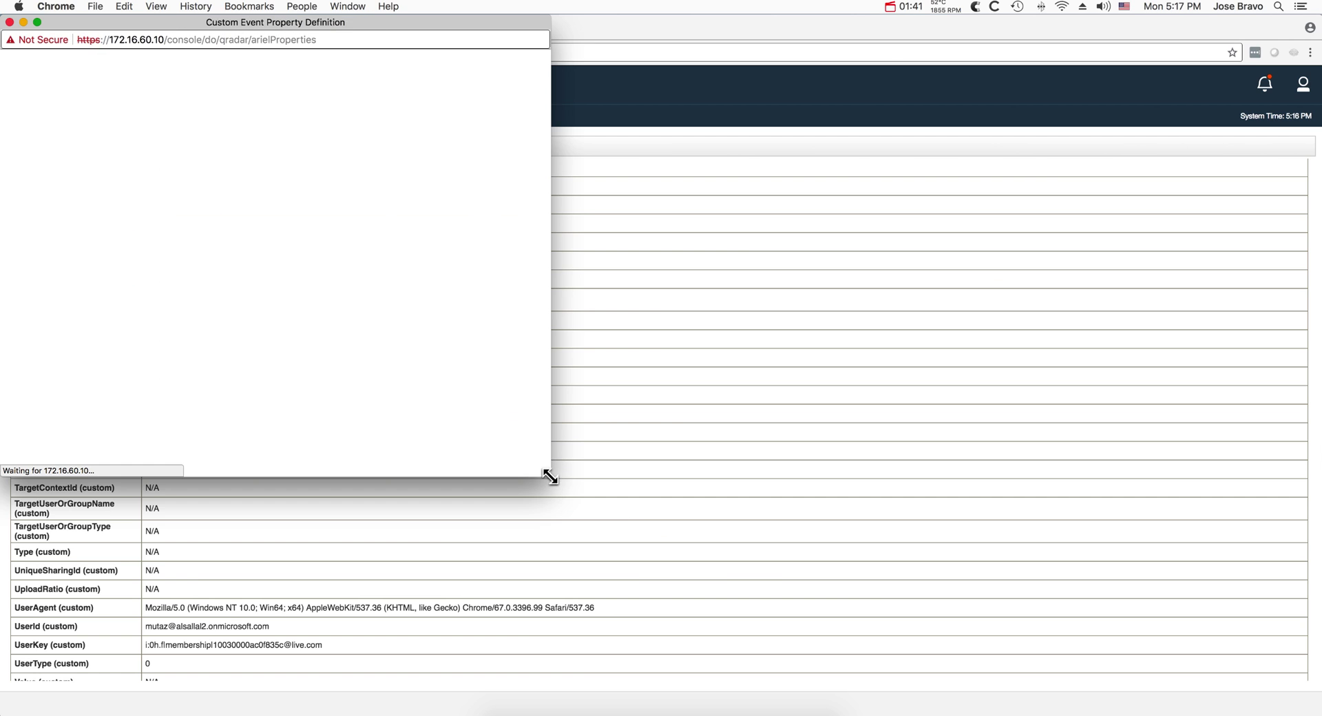
# Maximize the Custom Event Property Definition window and select JSON Keypath extraction
pyautogui.moveTo(555, 479); pyautogui.dragTo(1313, 701)
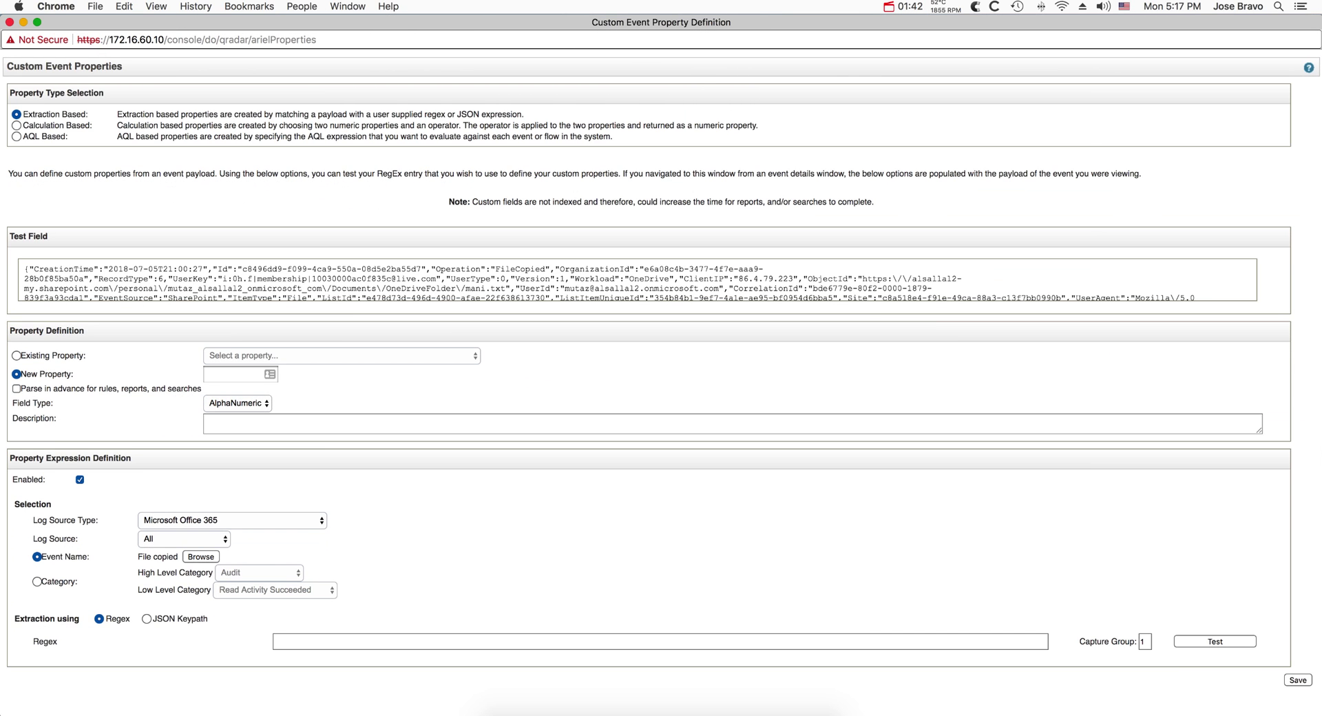
pyautogui.scroll(-1, 816, 421)
pyautogui.click(146, 619)
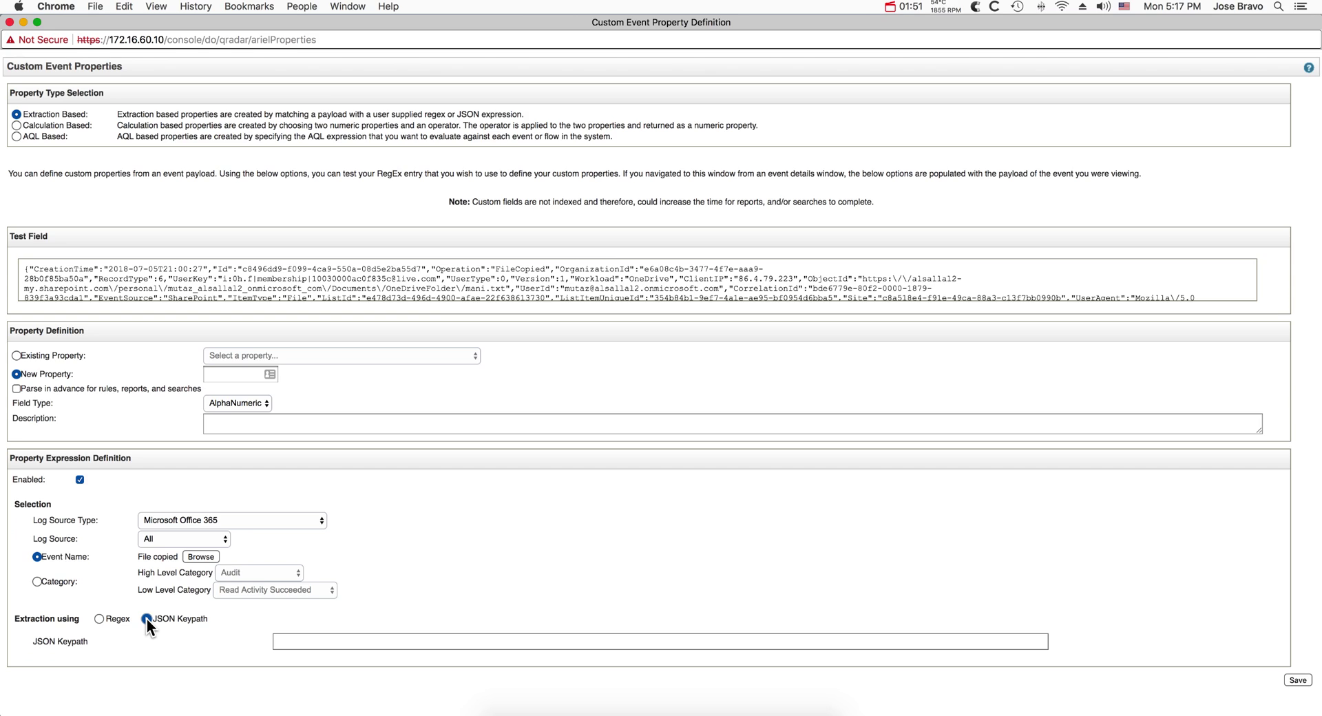
# Enter the JSON keypath /"UserAgent", then close the property definition window
pyautogui.click(285, 641)
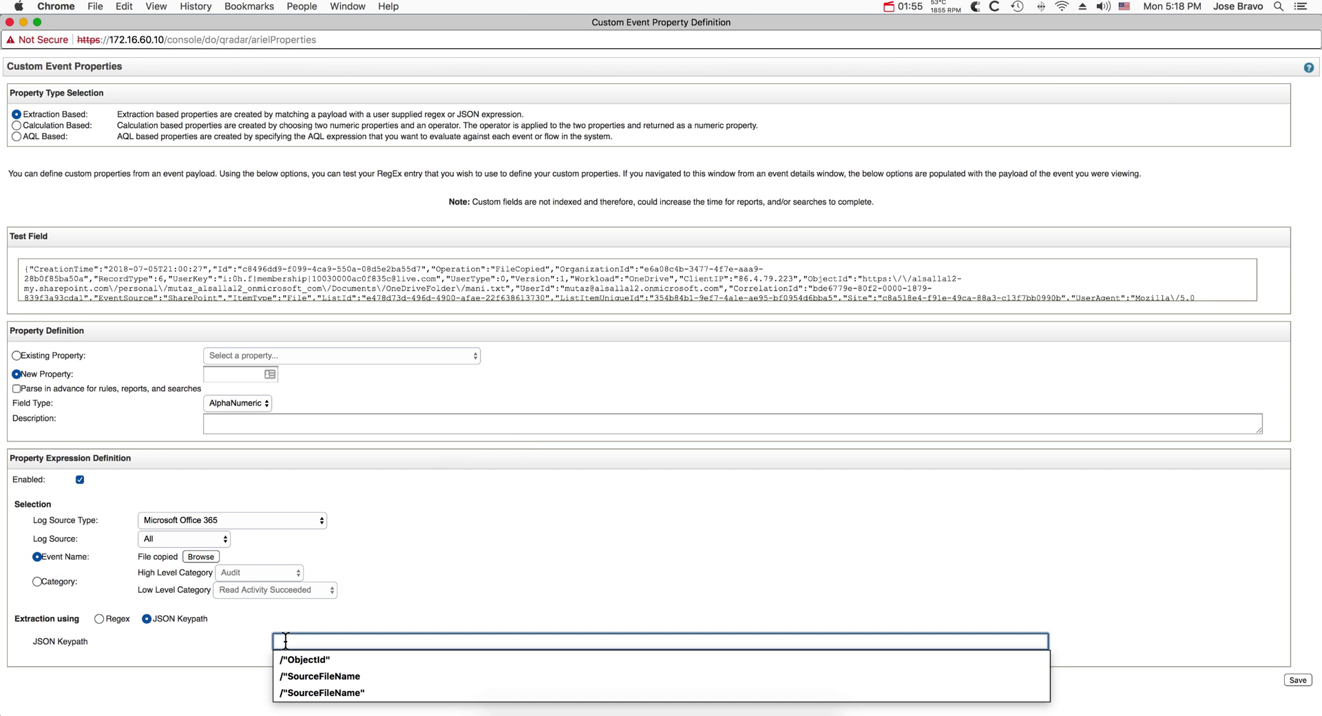
pyautogui.write('/')
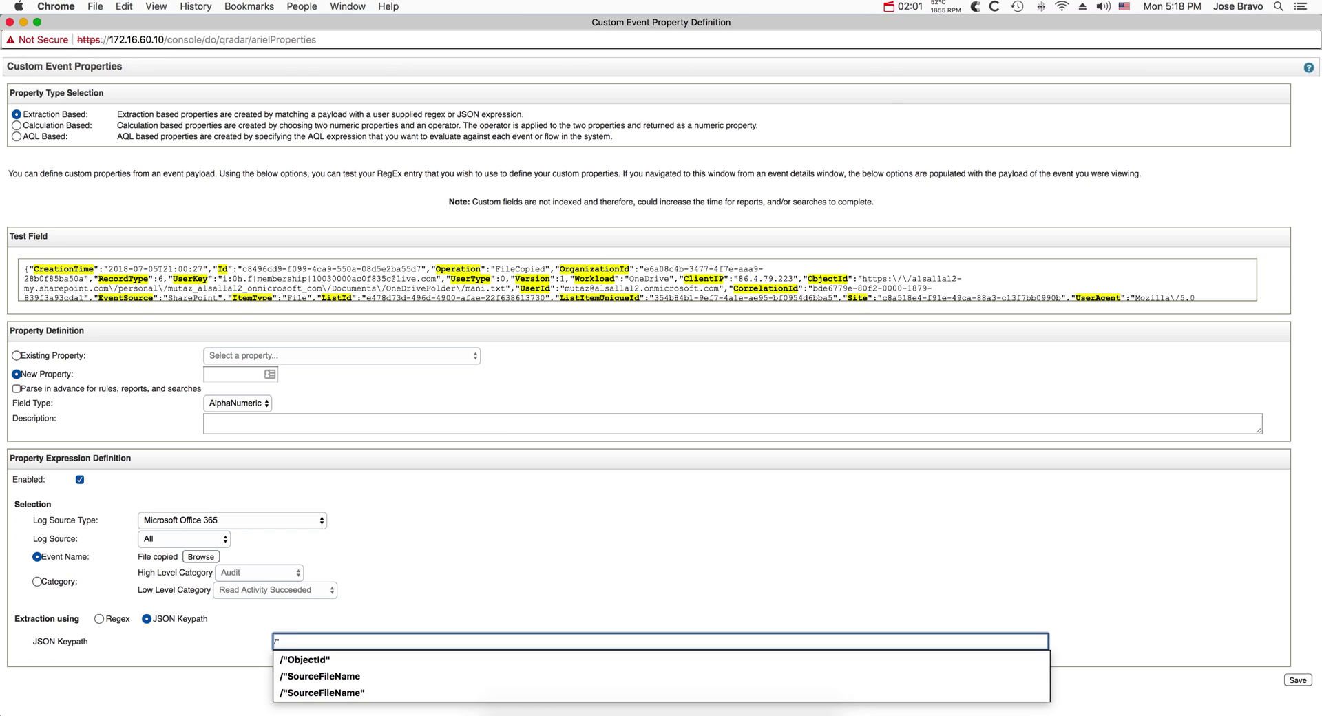
pyautogui.write('User')
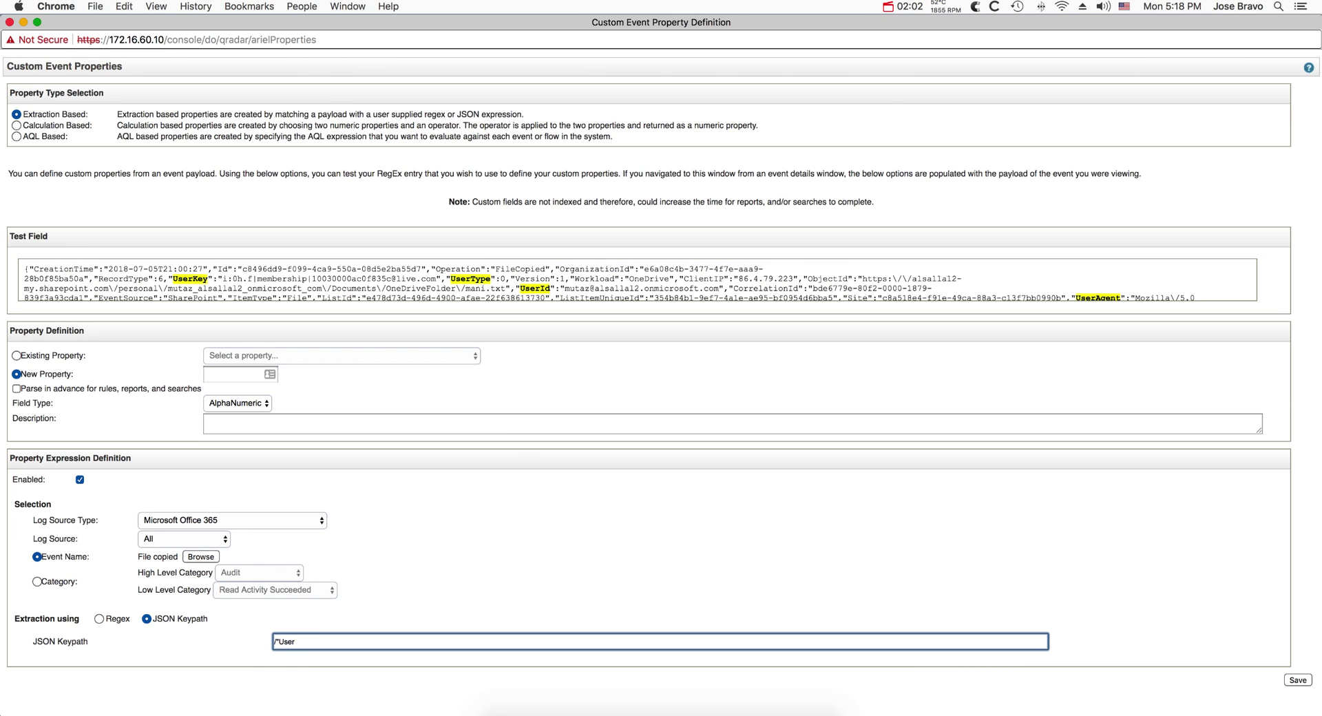
pyautogui.write('Agent')
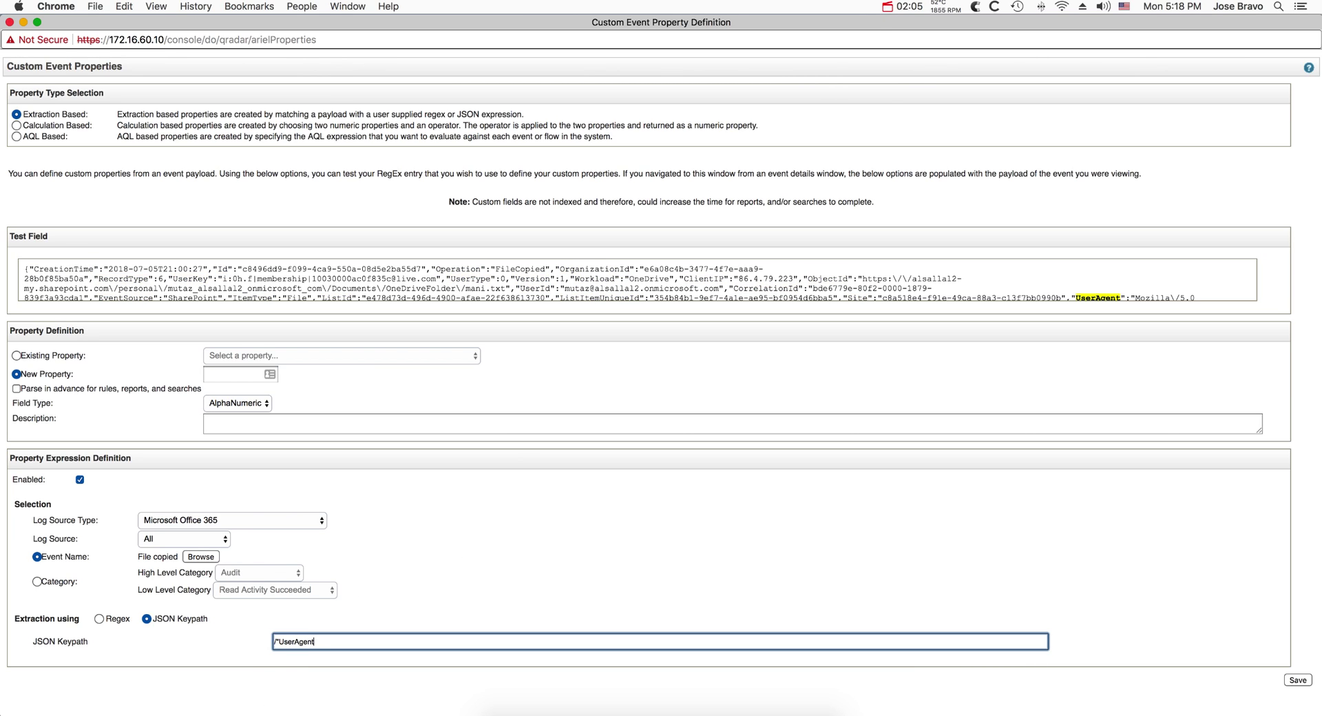
pyautogui.write('"')
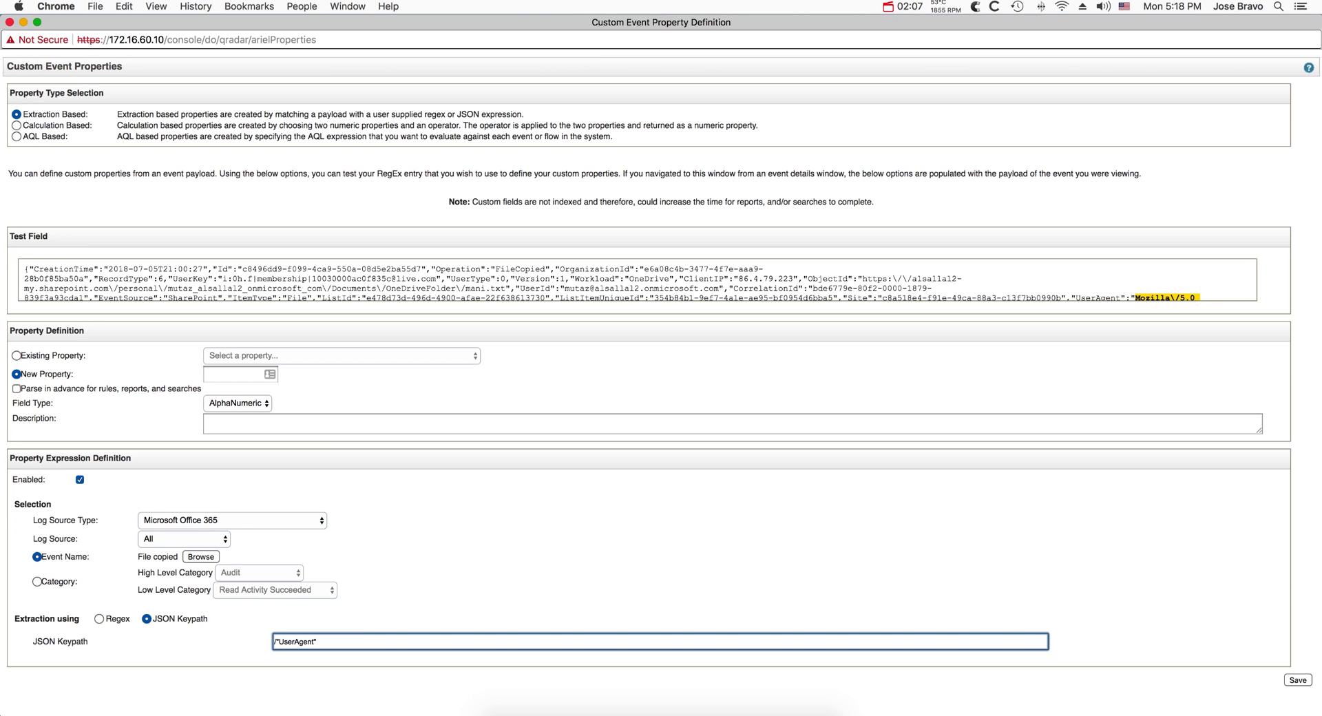
pyautogui.scroll(-2, 471, 270)
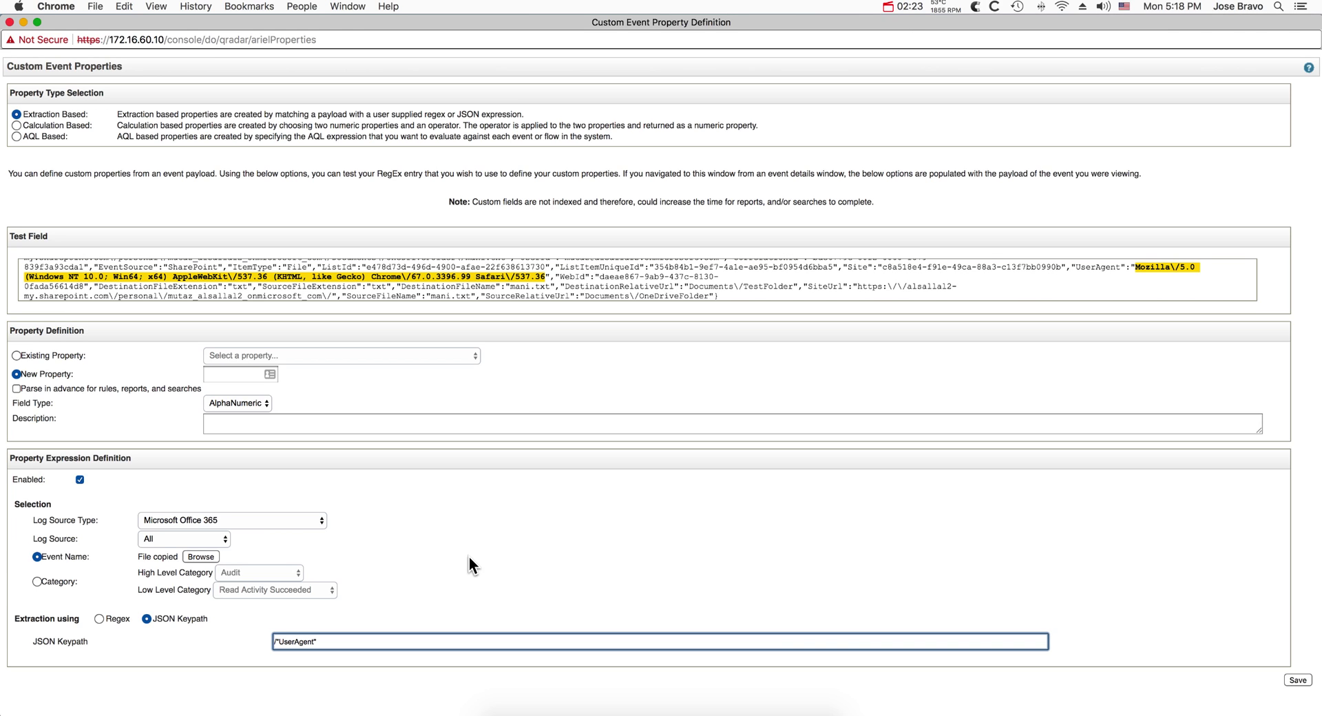
pyautogui.press('super+w')
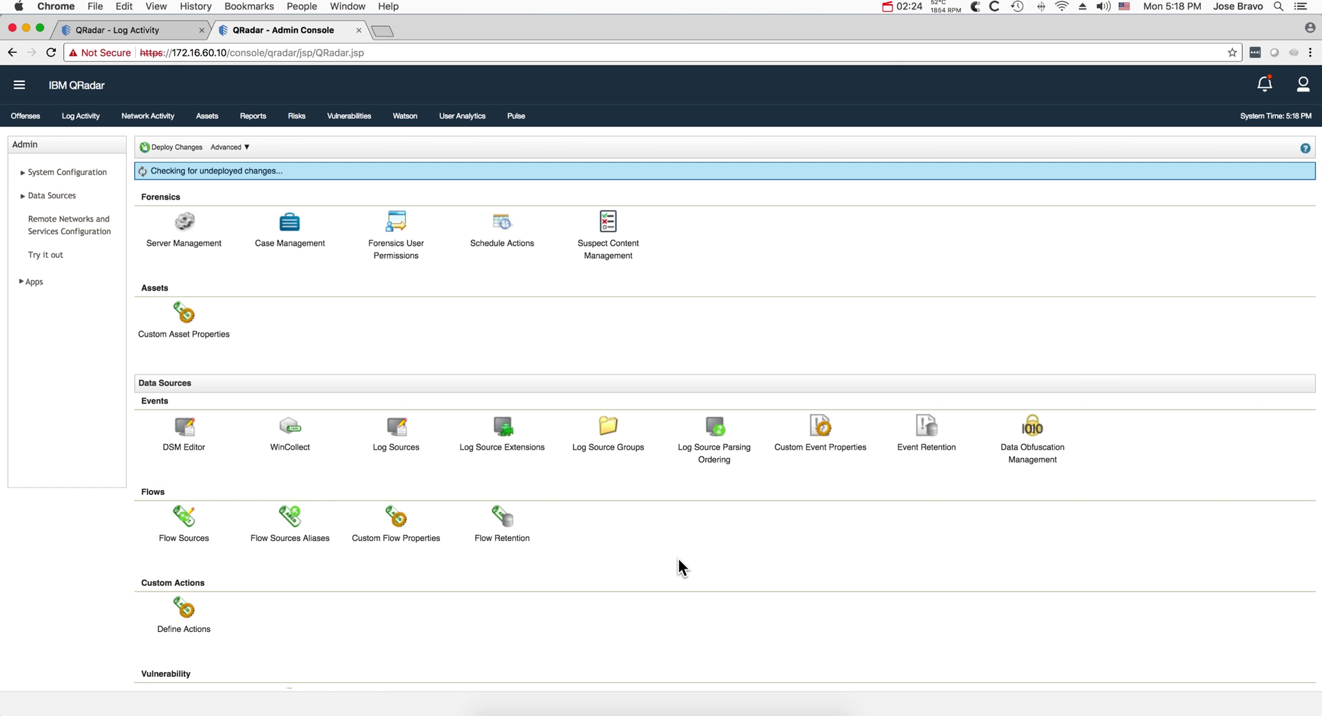